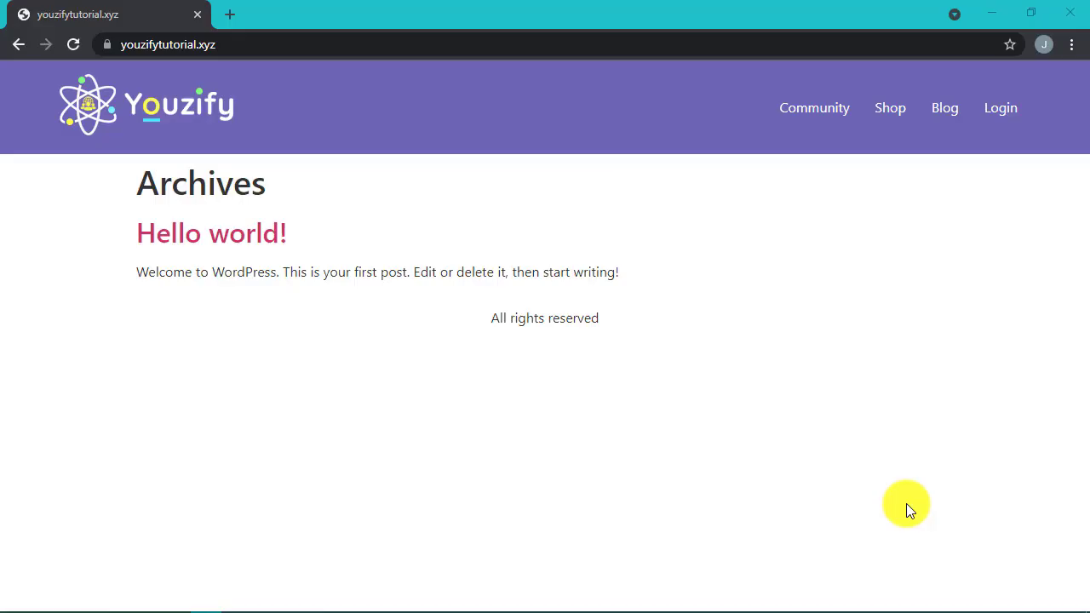
Load the site's /wp-admin page and log in with the saved admin credentials.
click(548, 53)
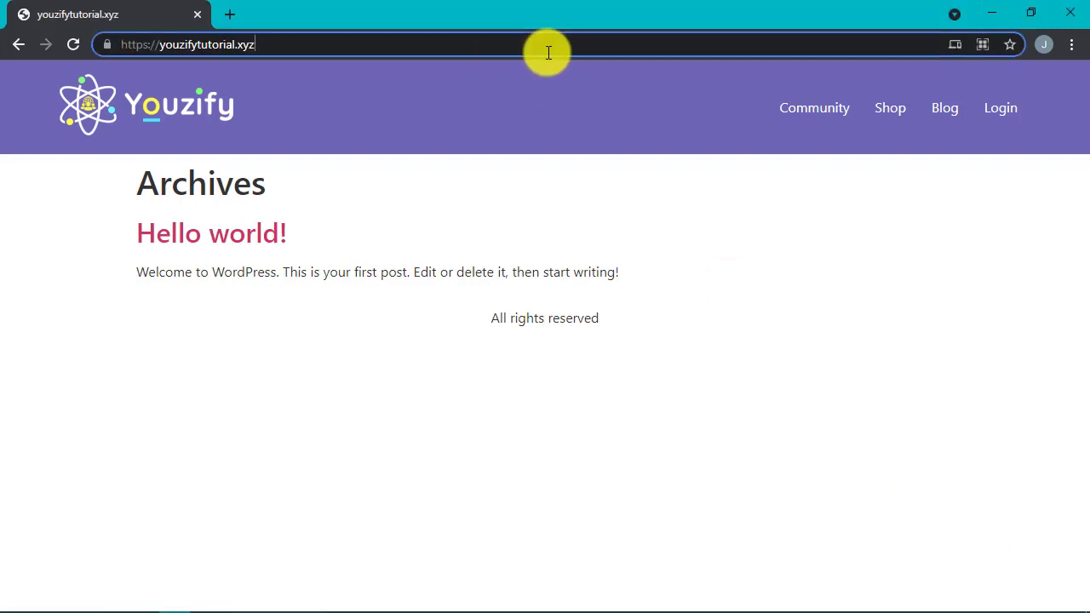
text(/wp-admin)
key(Return)
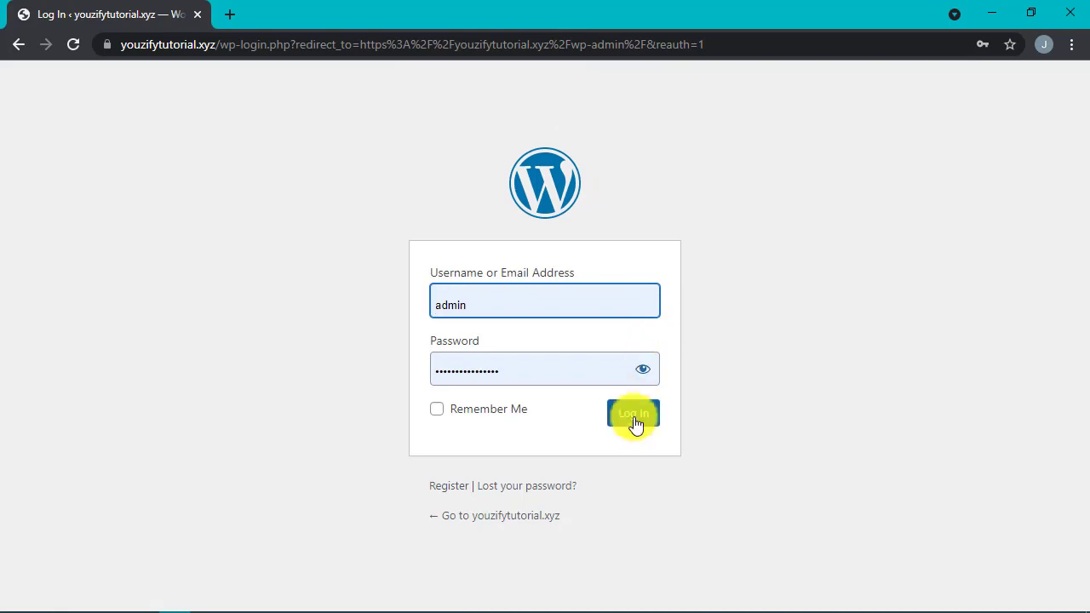
click(633, 418)
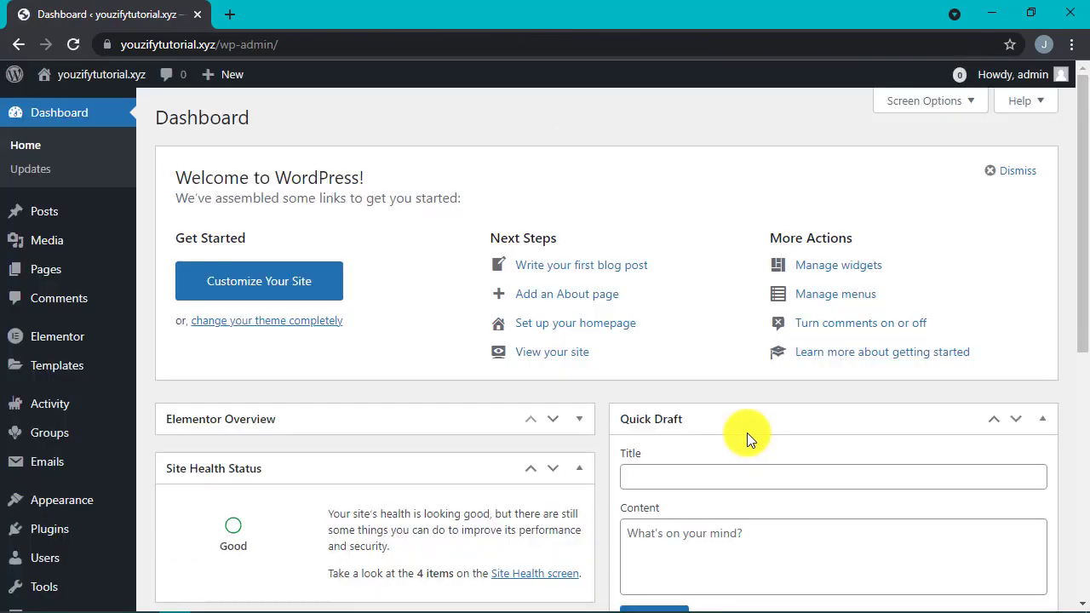
click(230, 14)
text(youzify codecanyon)
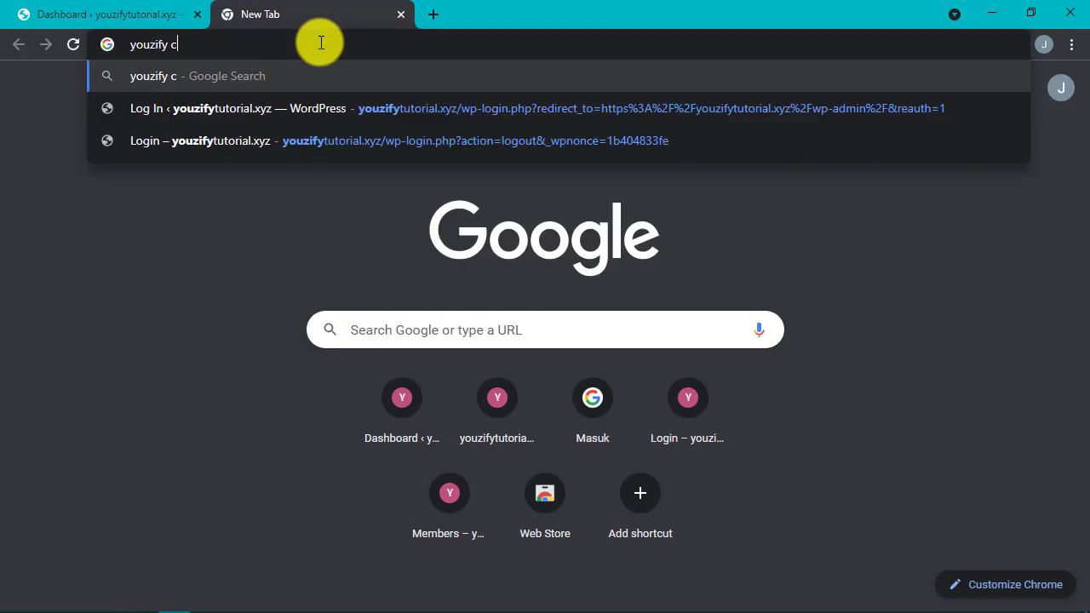
key(Return)
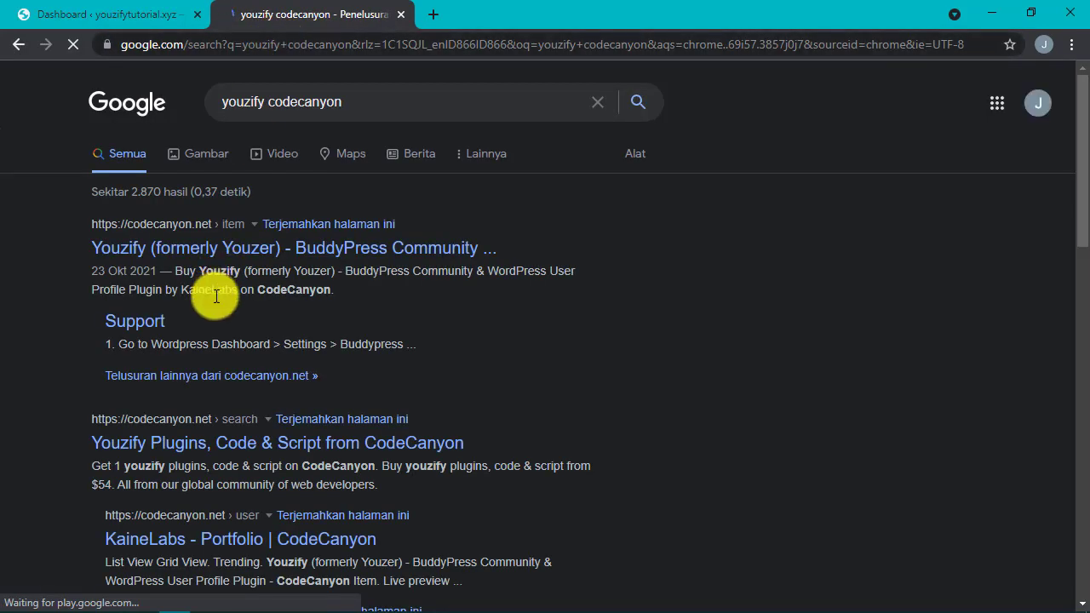
click(237, 254)
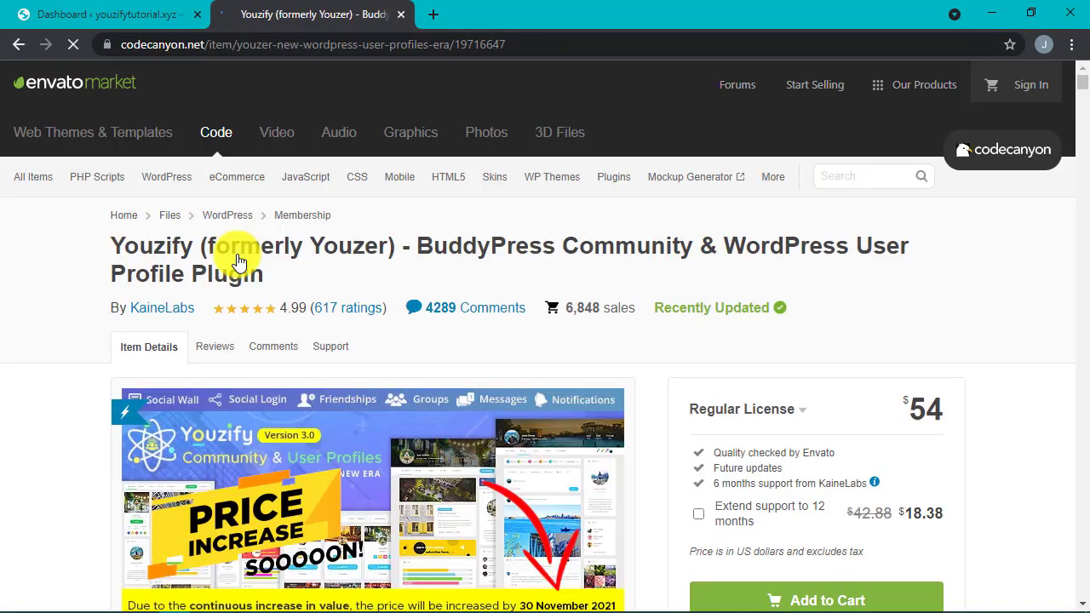
drag(95, 232, 1015, 452)
click(1011, 450)
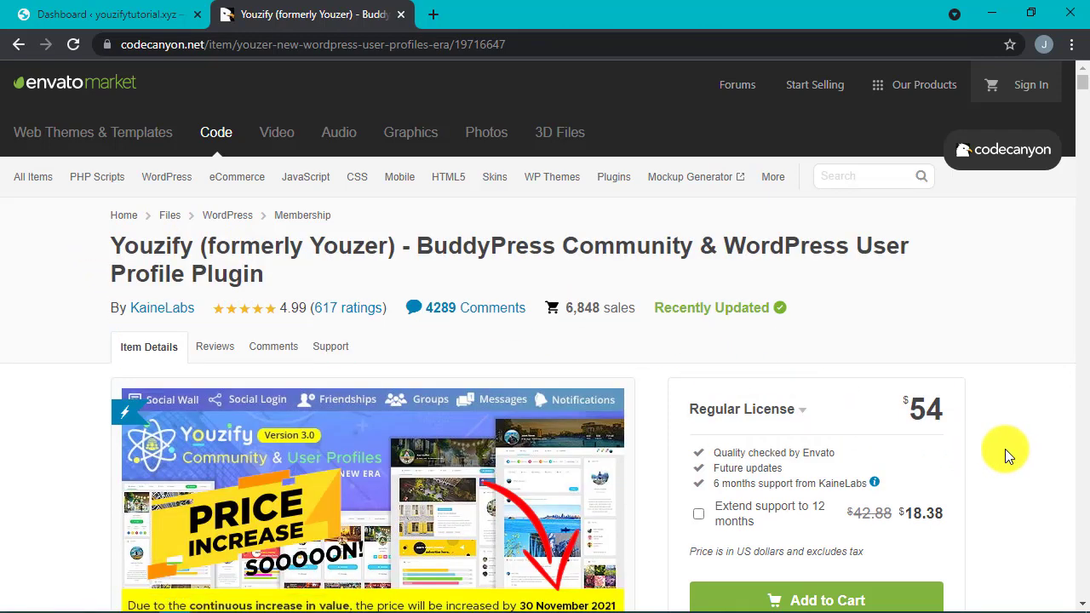
click(400, 15)
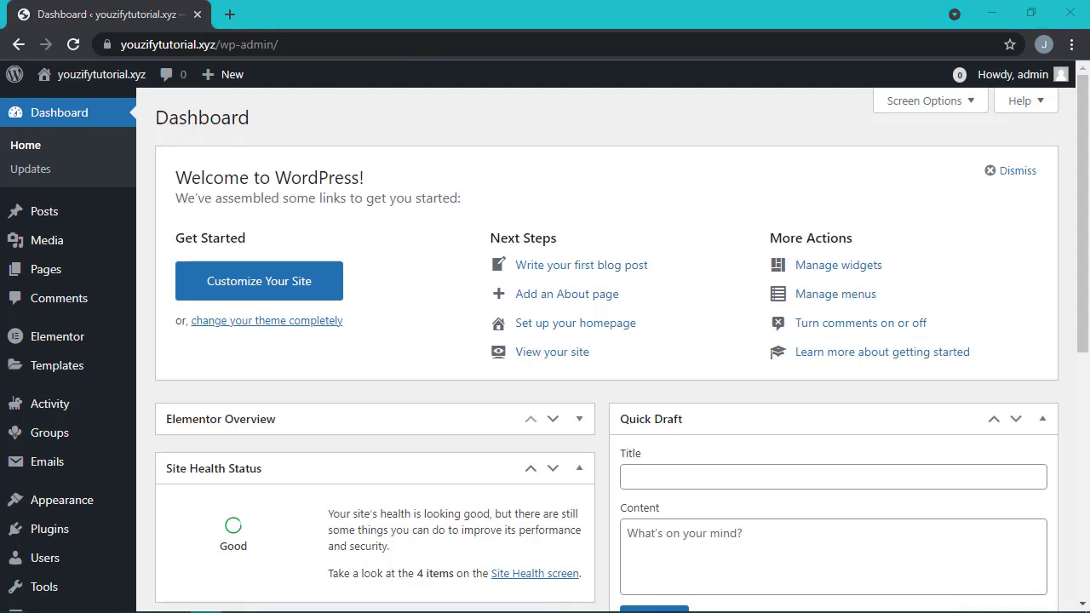
In Youzify Membership Settings, keep Login and Password Reset as the pages, and save.
scroll(425, 270, down, 5)
mouse_move(68, 558)
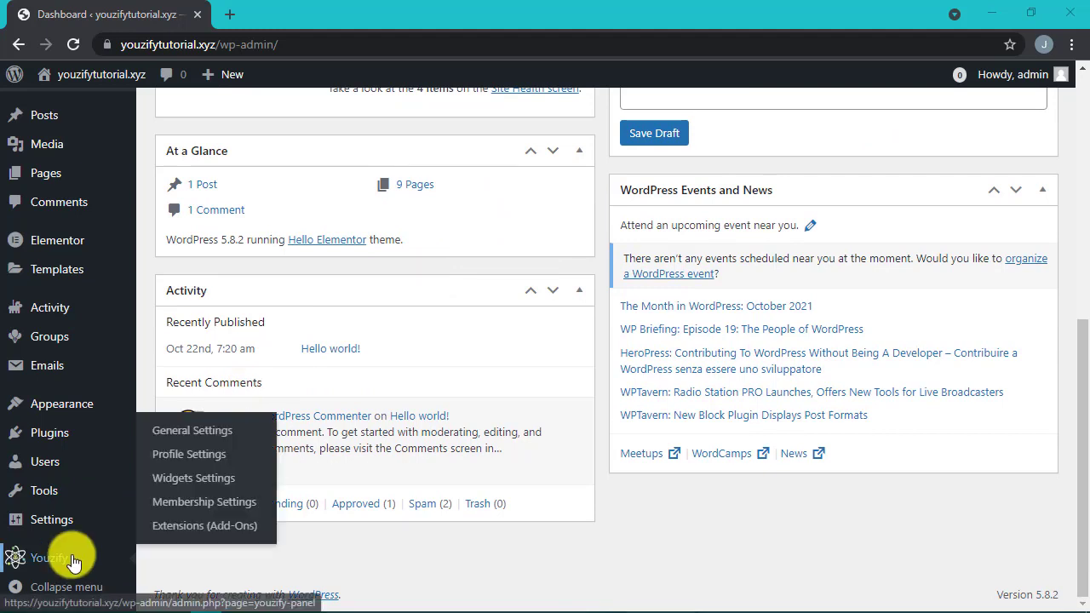
click(212, 503)
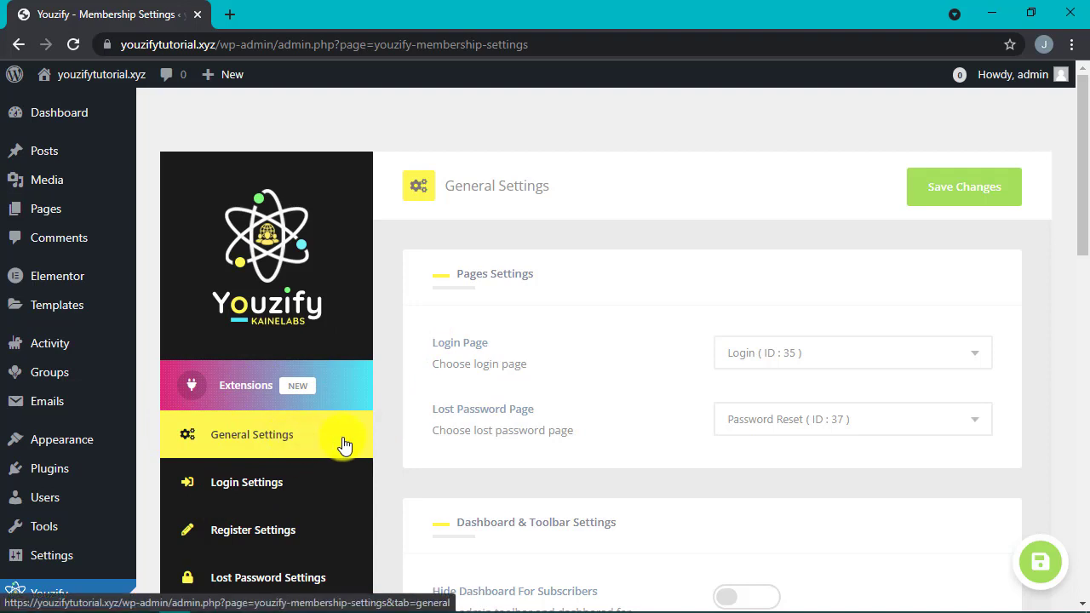
click(772, 345)
click(773, 345)
click(774, 421)
click(773, 422)
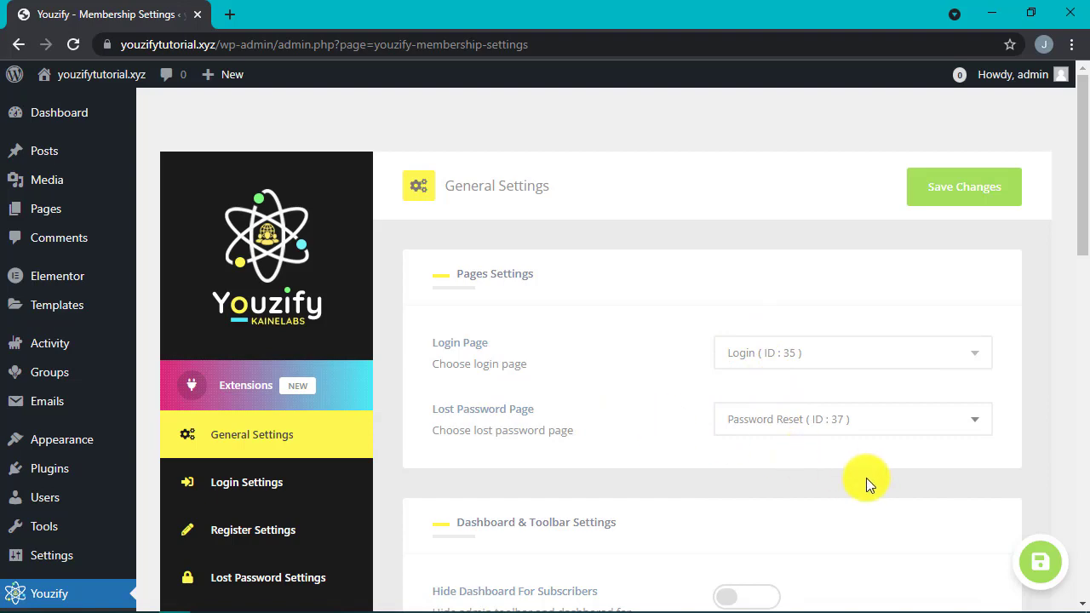
click(1040, 561)
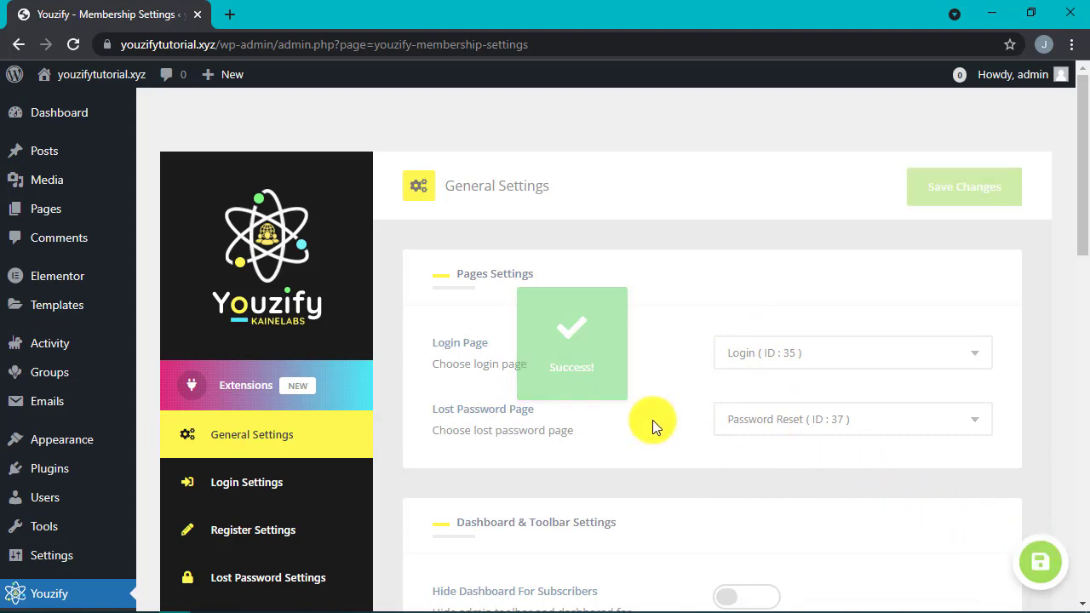
Switch on Hide Dashboard For Subscribers and save the general settings.
scroll(653, 420, down, 6)
scroll(653, 420, up, 2)
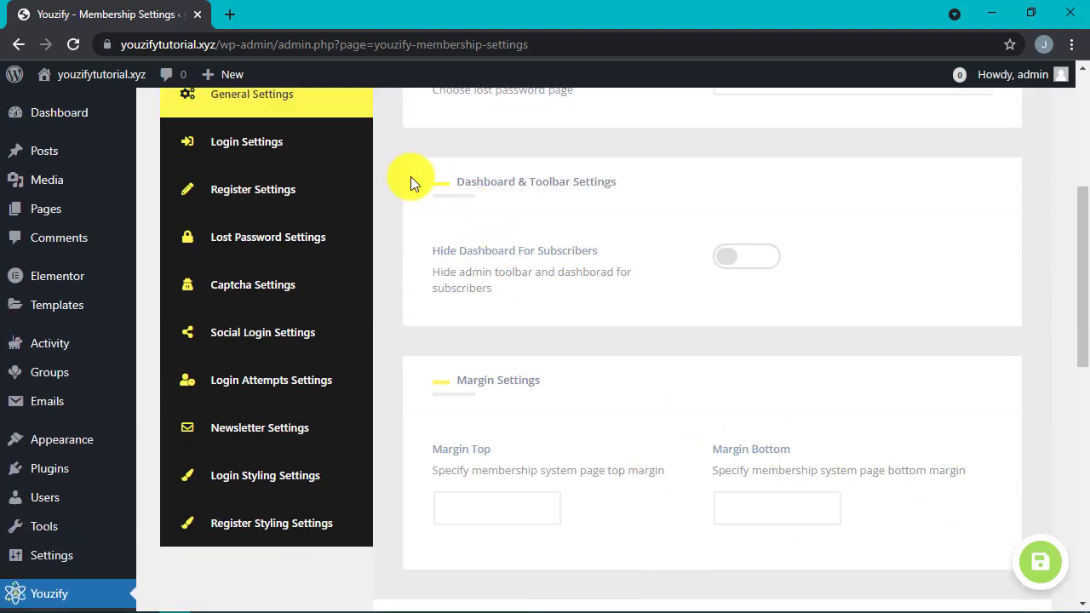
mouse_move(426, 252)
mouse_down()
mouse_move(522, 265)
mouse_move(596, 258)
mouse_up()
click(597, 258)
click(745, 262)
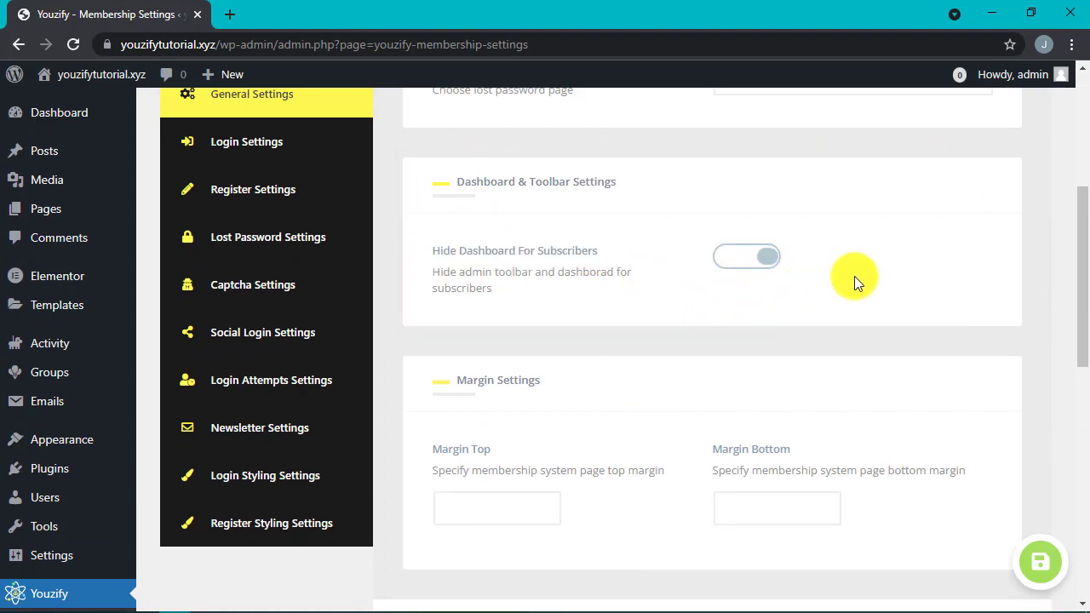
click(1043, 571)
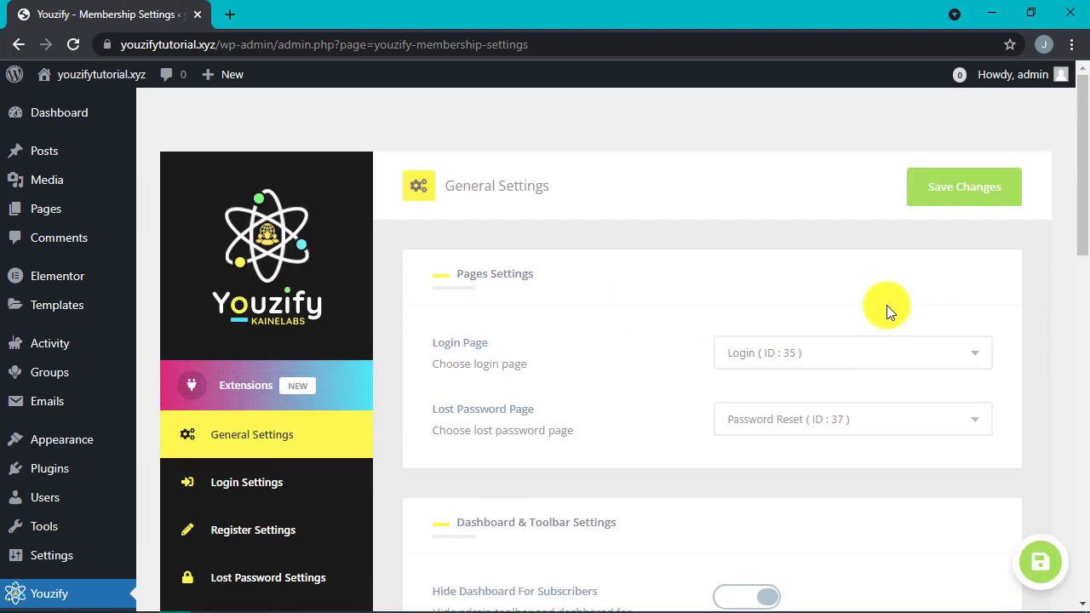
Open the Login Settings tab and review the Ajax Login and Login Popup options, both off.
click(272, 486)
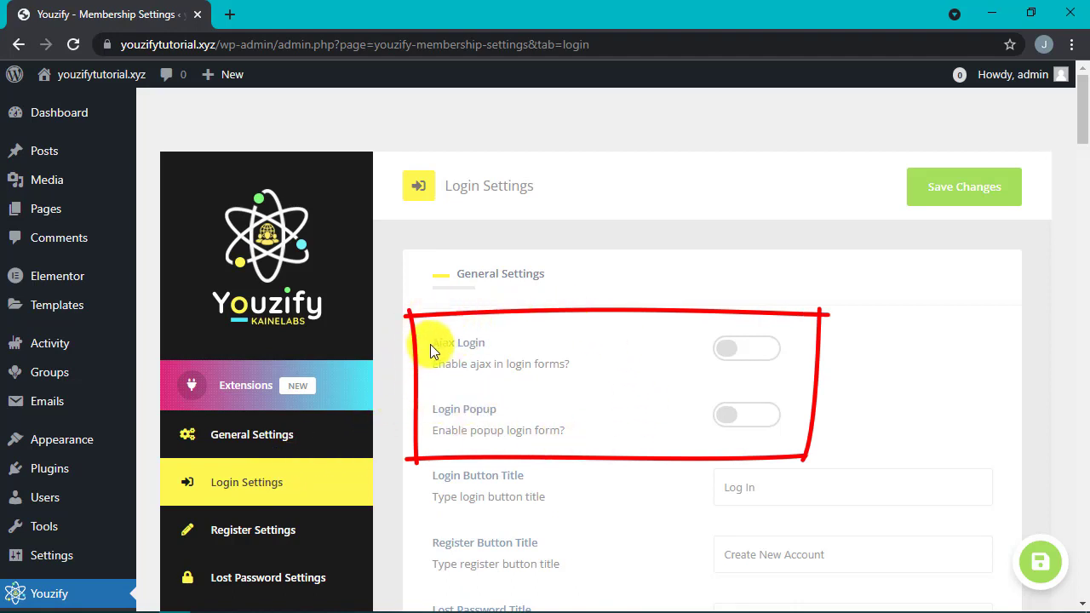
drag(429, 344, 487, 345)
drag(425, 414, 579, 402)
click(596, 397)
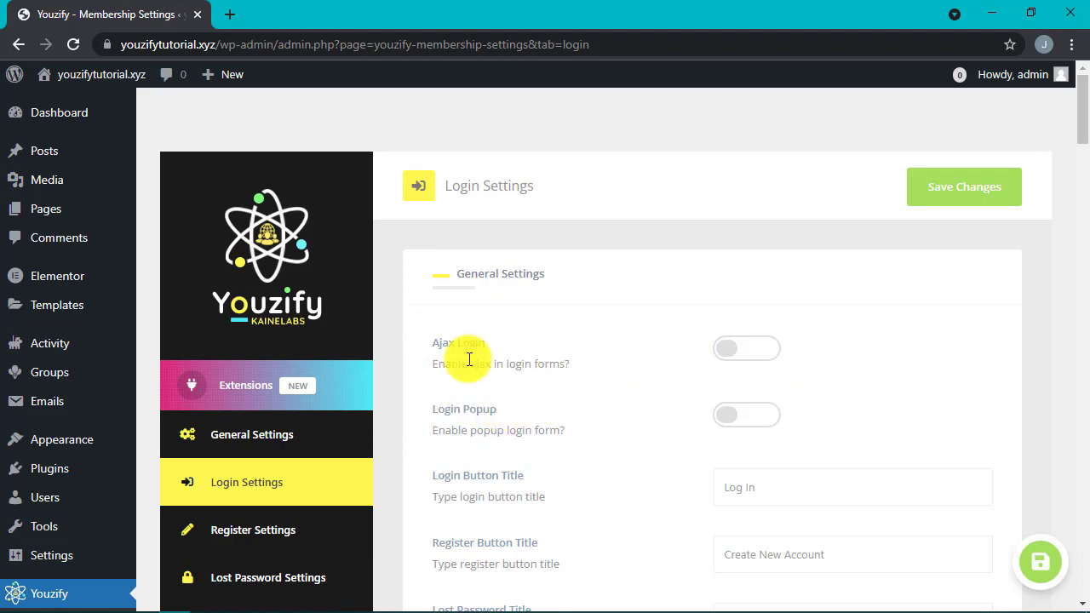
drag(431, 338, 574, 371)
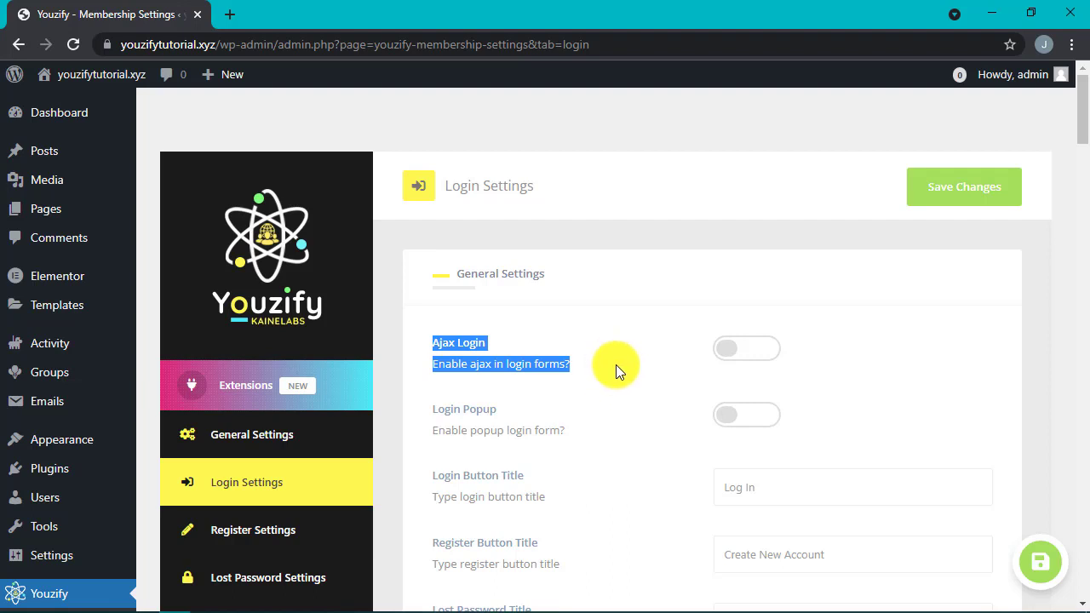
drag(430, 409, 589, 434)
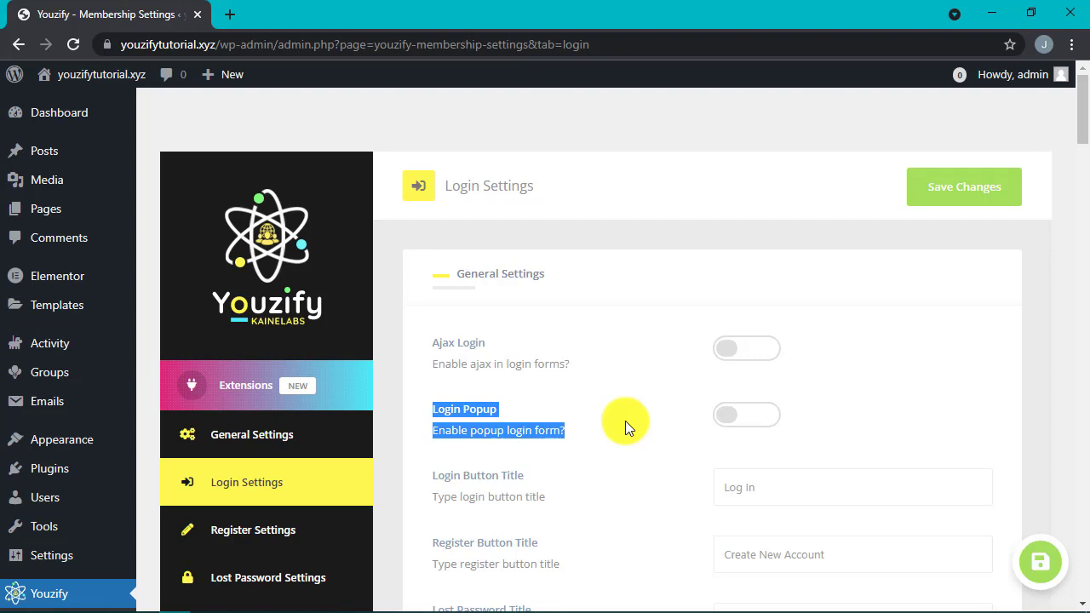
click(988, 389)
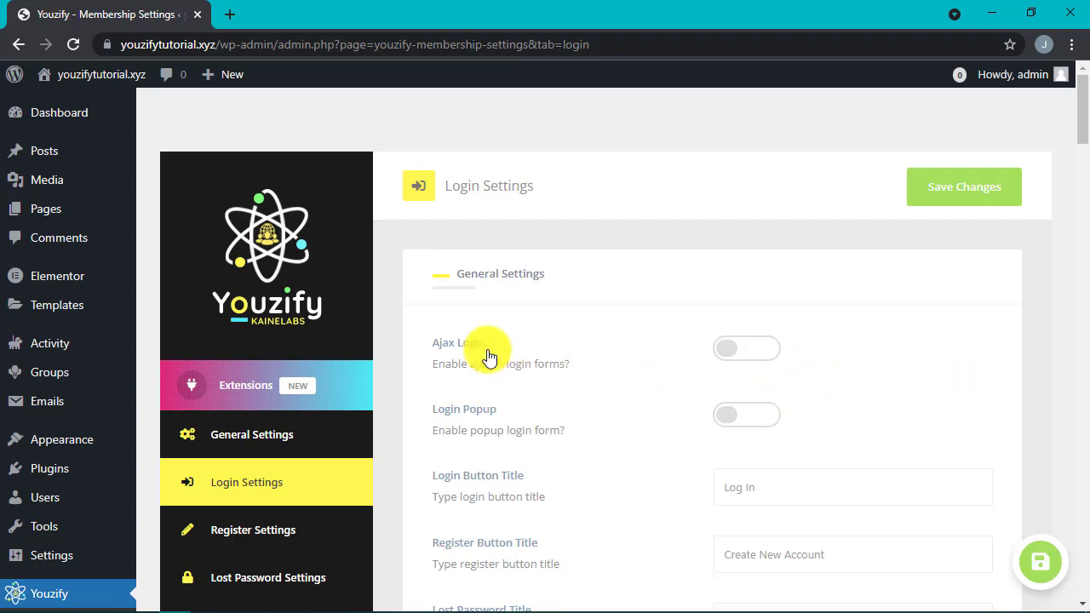
drag(419, 339, 891, 443)
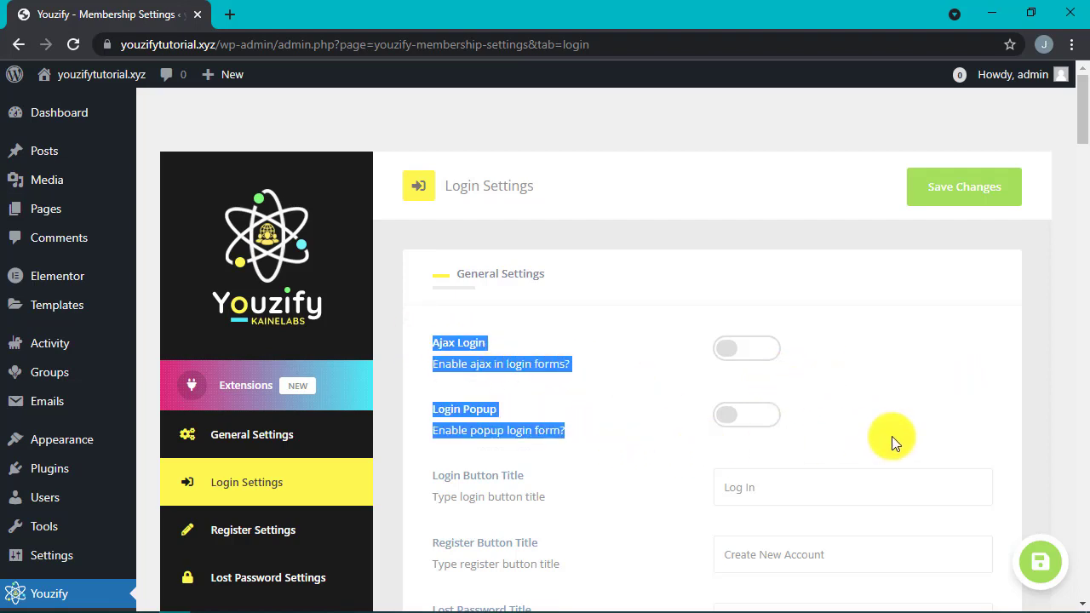
click(892, 436)
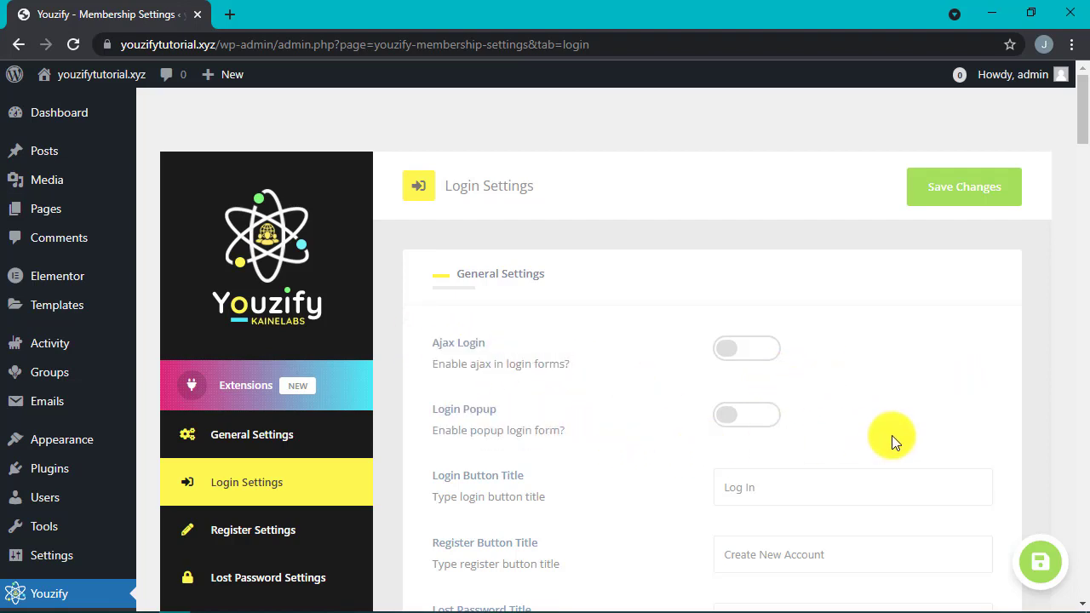
Switch on Ajax Login and Login Popup and save the login settings.
click(747, 353)
click(735, 416)
click(1040, 561)
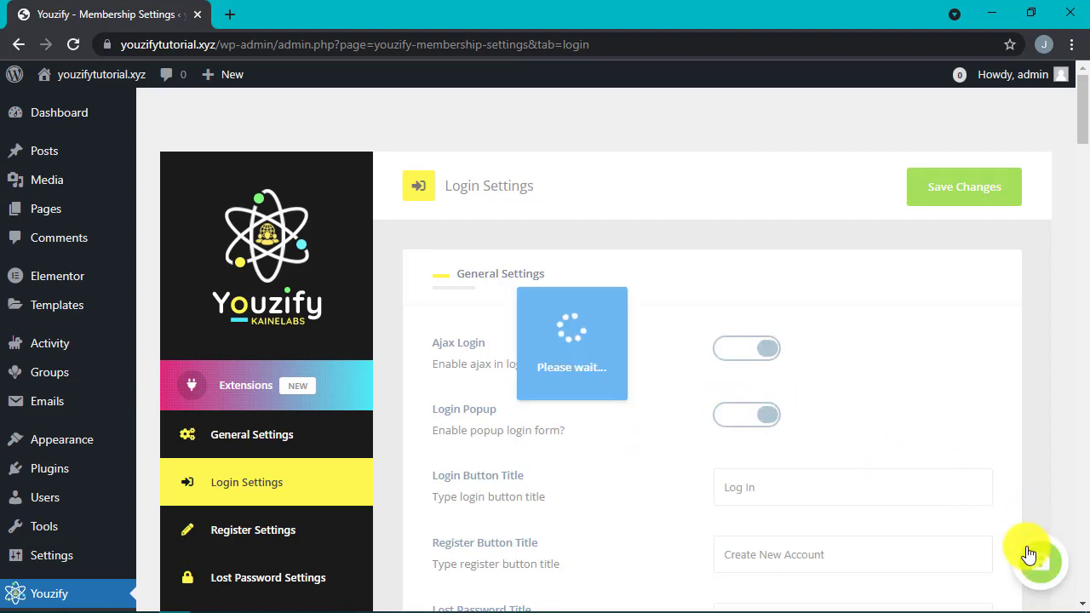
Switch on Enable Form Cover in the login Header Settings.
scroll(855, 316, down, 3)
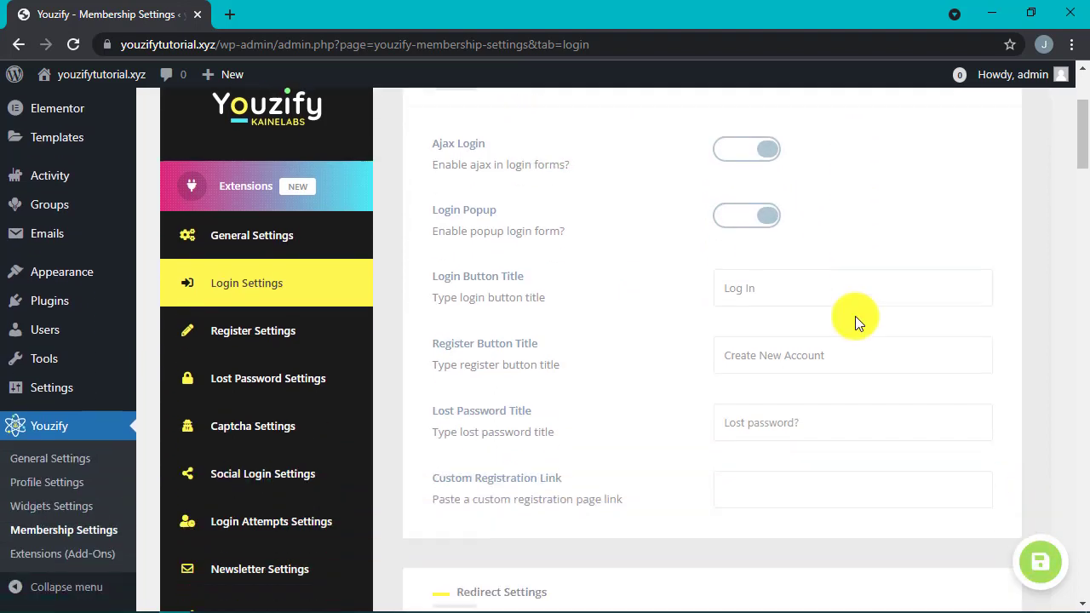
scroll(857, 316, down, 4)
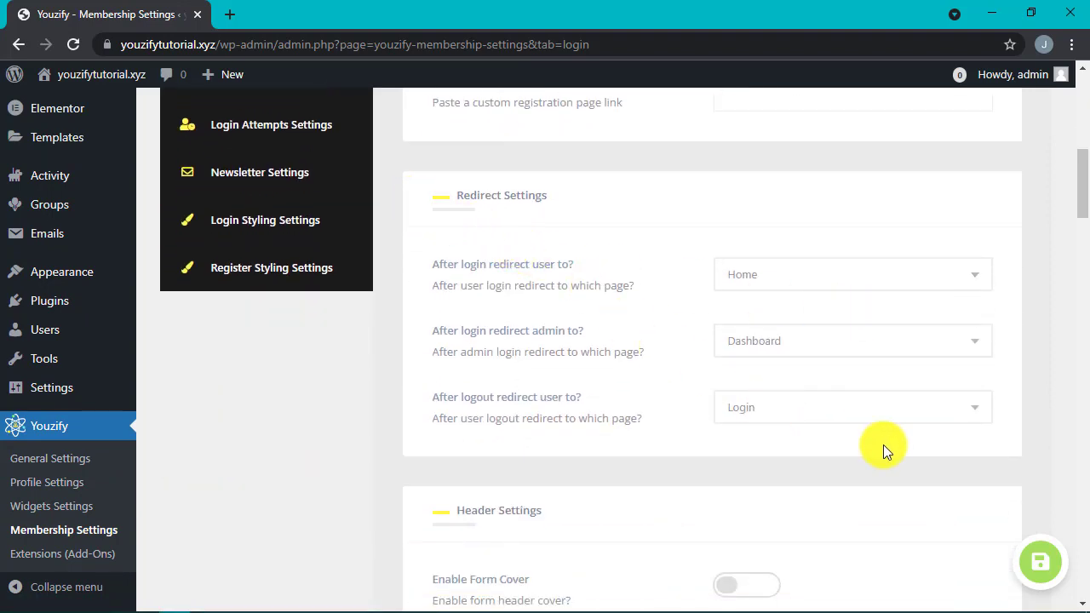
scroll(886, 442, down, 4)
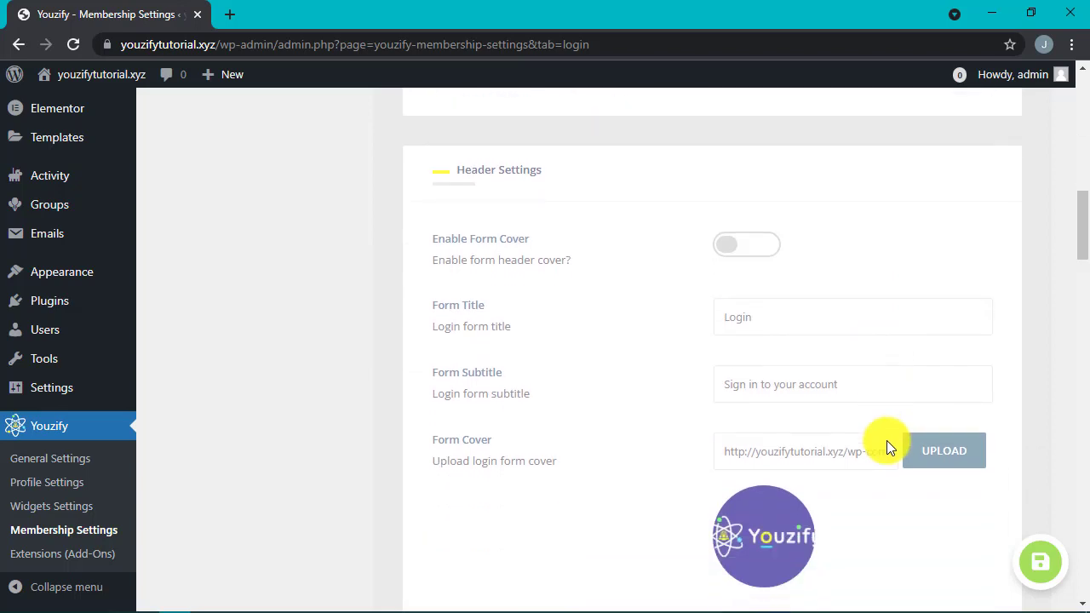
scroll(451, 193, down, 1)
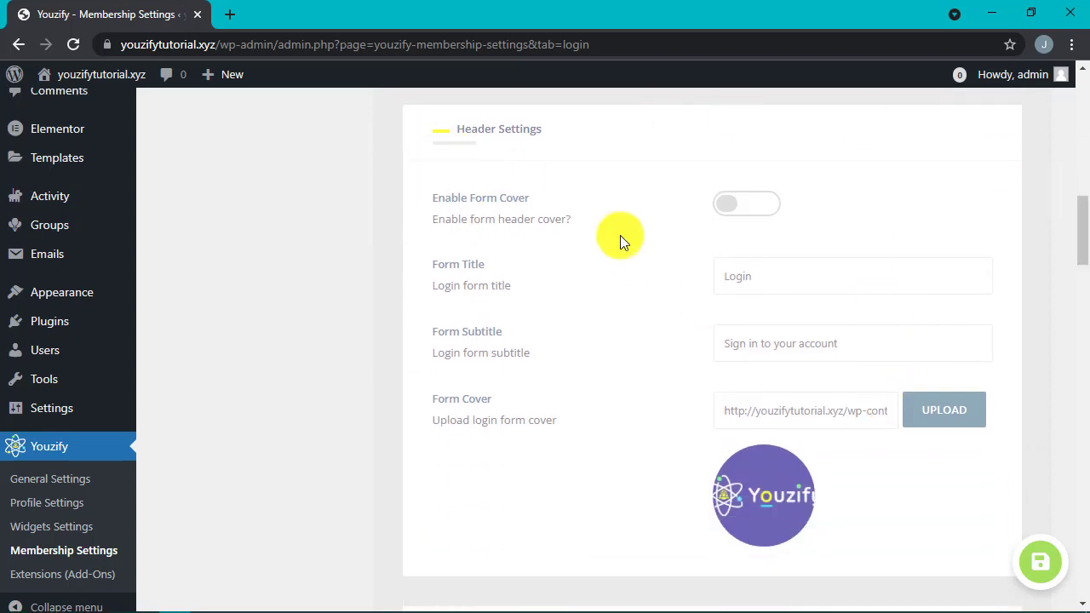
click(753, 204)
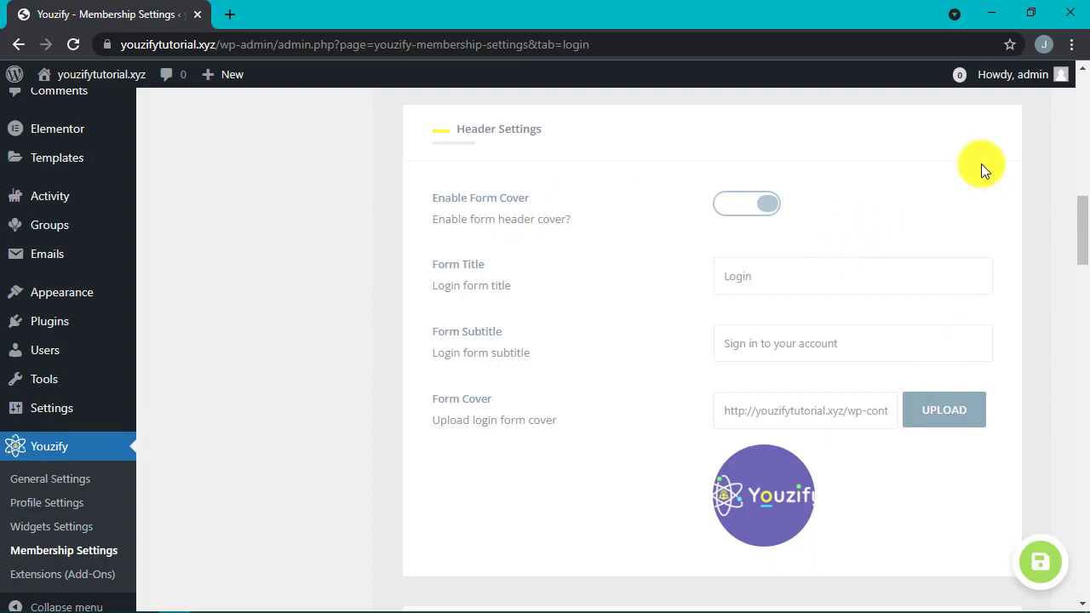
Review the field settings, leaving the icons position and Flat border style unchanged.
scroll(982, 164, down, 5)
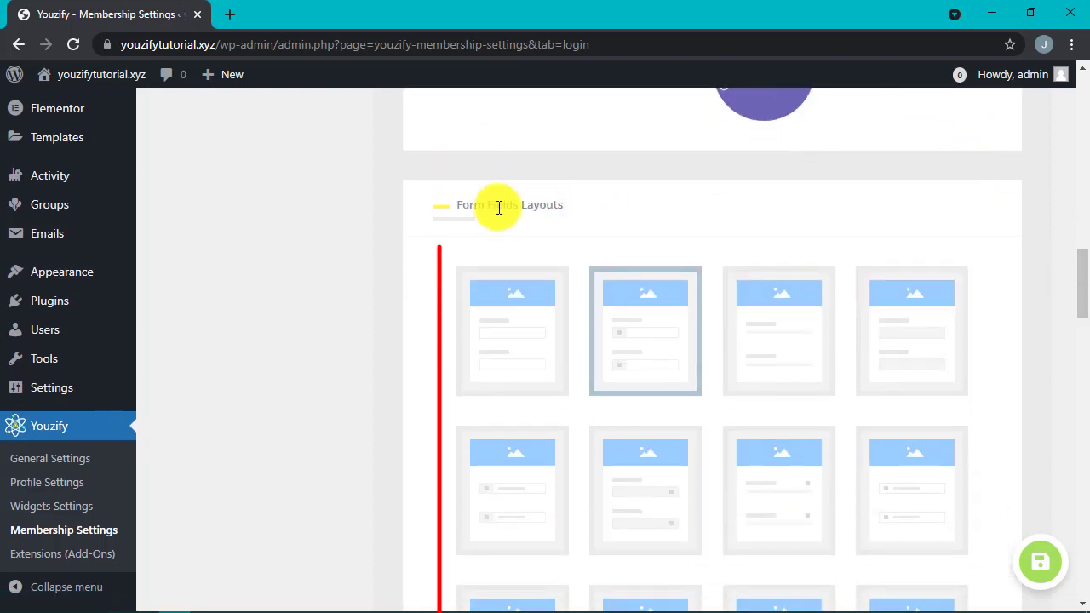
drag(442, 265, 803, 499)
click(1024, 428)
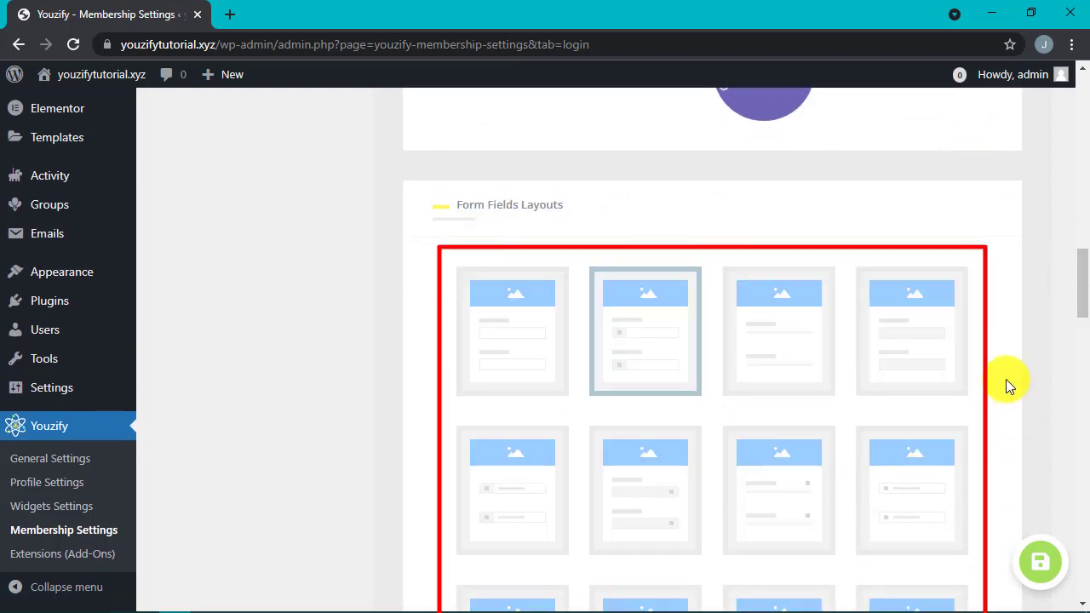
scroll(1006, 380, down, 2)
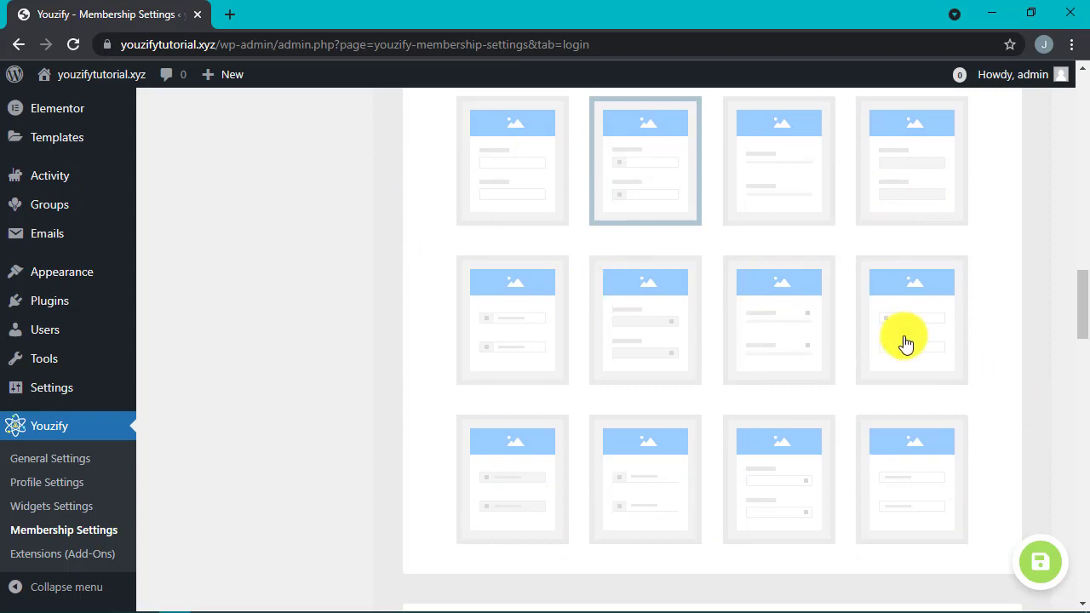
scroll(863, 333, down, 2)
scroll(974, 323, down, 1)
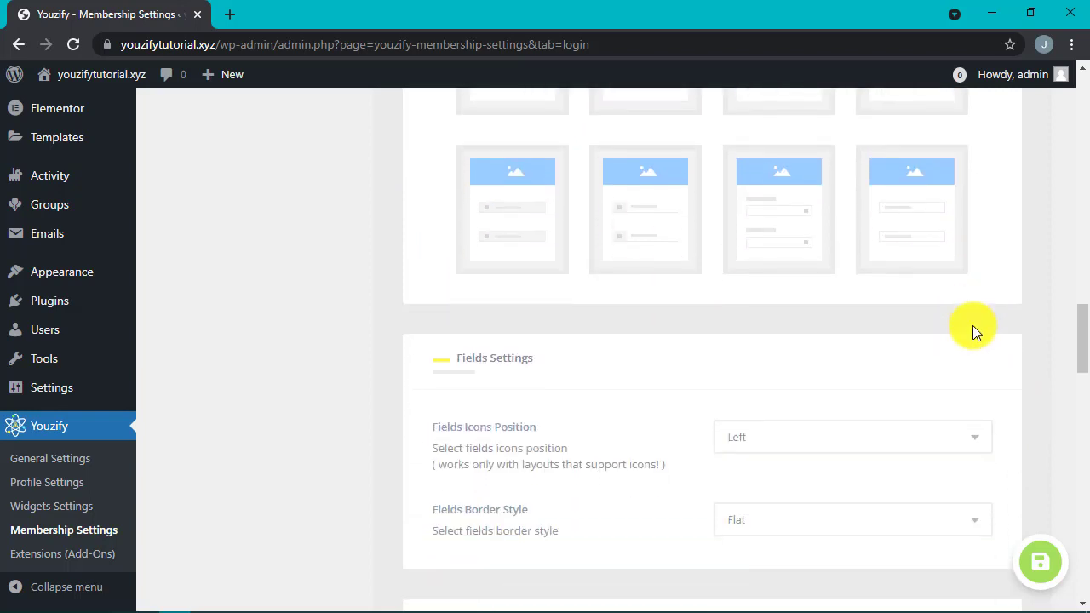
scroll(973, 326, down, 1)
click(863, 356)
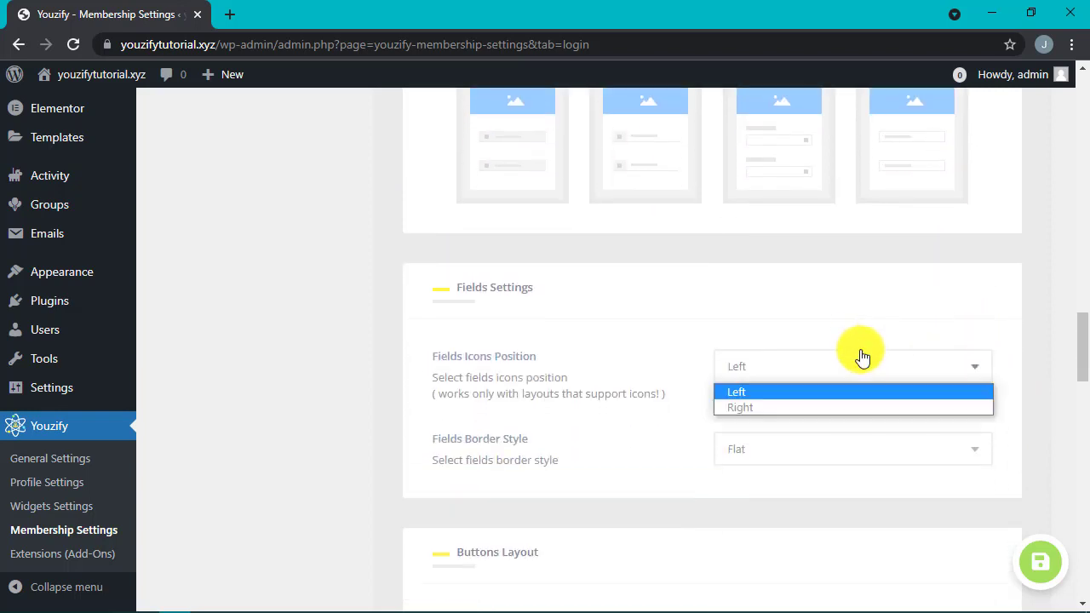
click(848, 458)
click(849, 460)
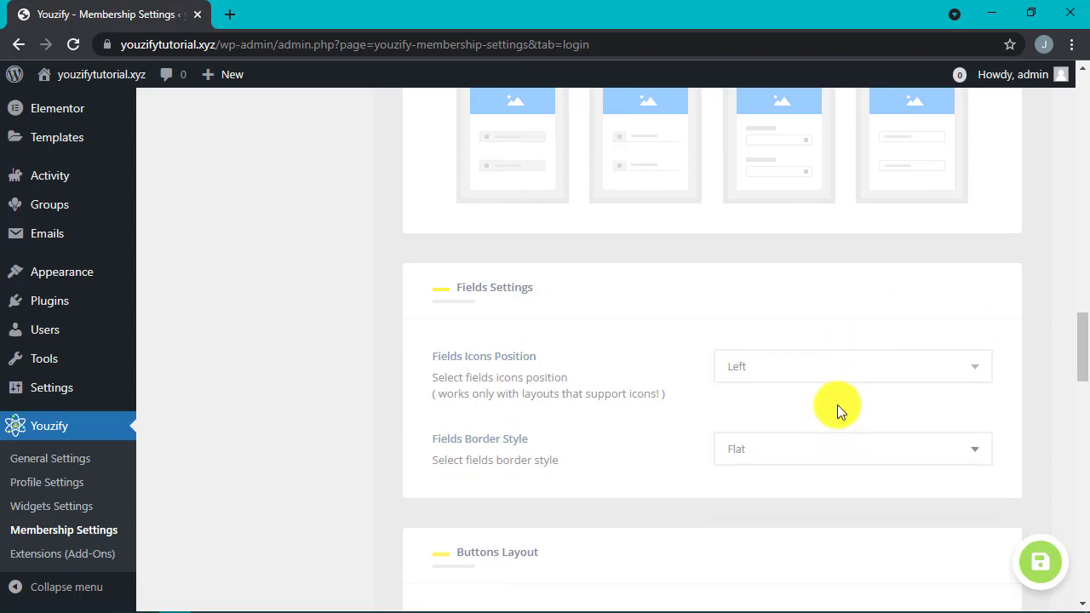
Keep Left button icons and Radius button border style, then save the login settings.
scroll(837, 404, down, 4)
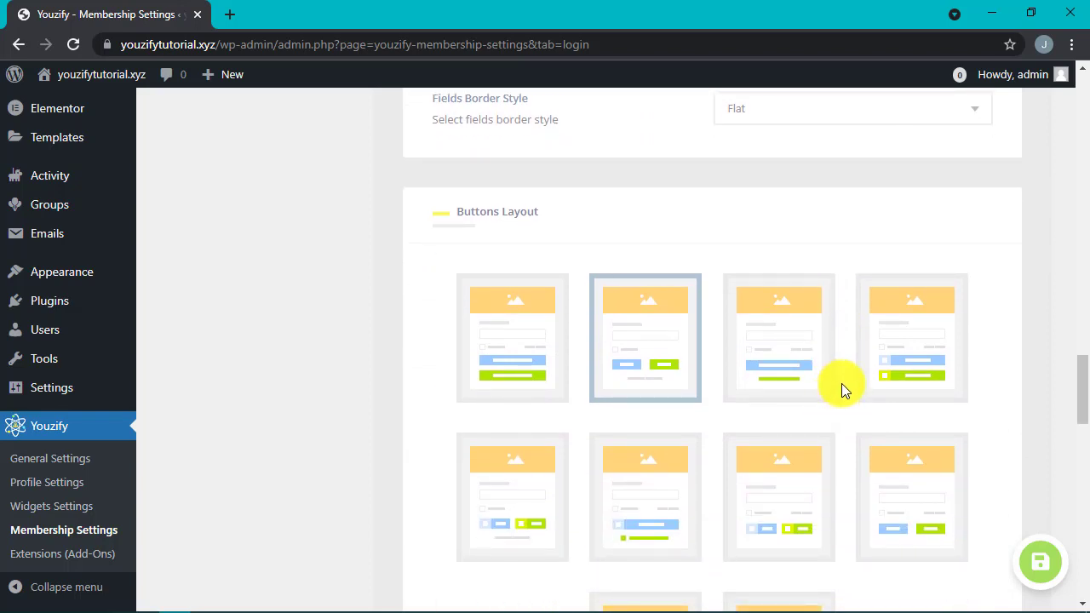
scroll(557, 275, down, 7)
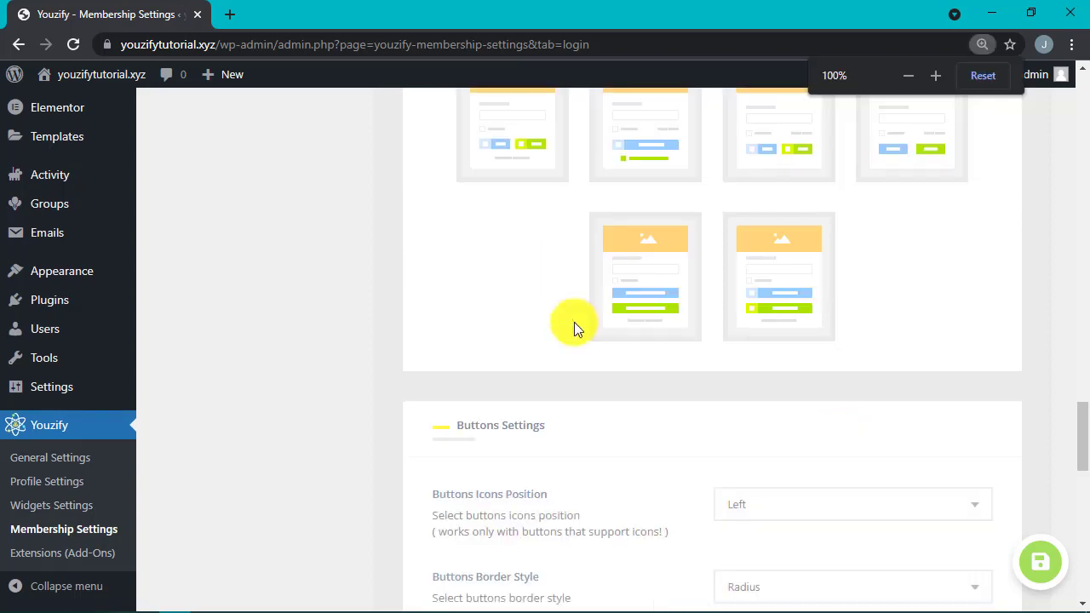
click(844, 244)
click(852, 250)
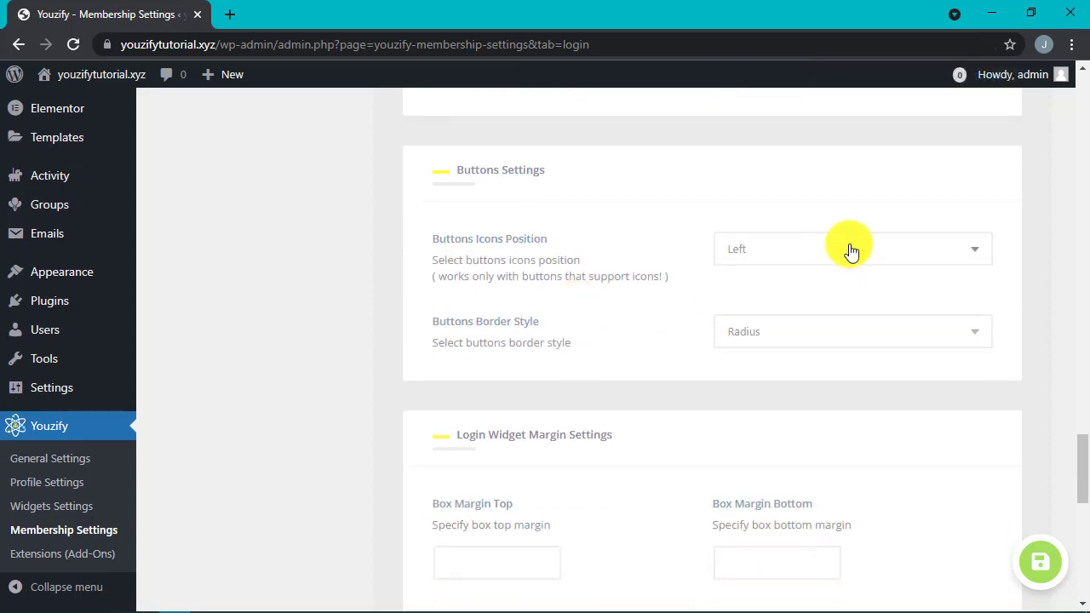
click(852, 332)
click(782, 369)
scroll(735, 416, down, 2)
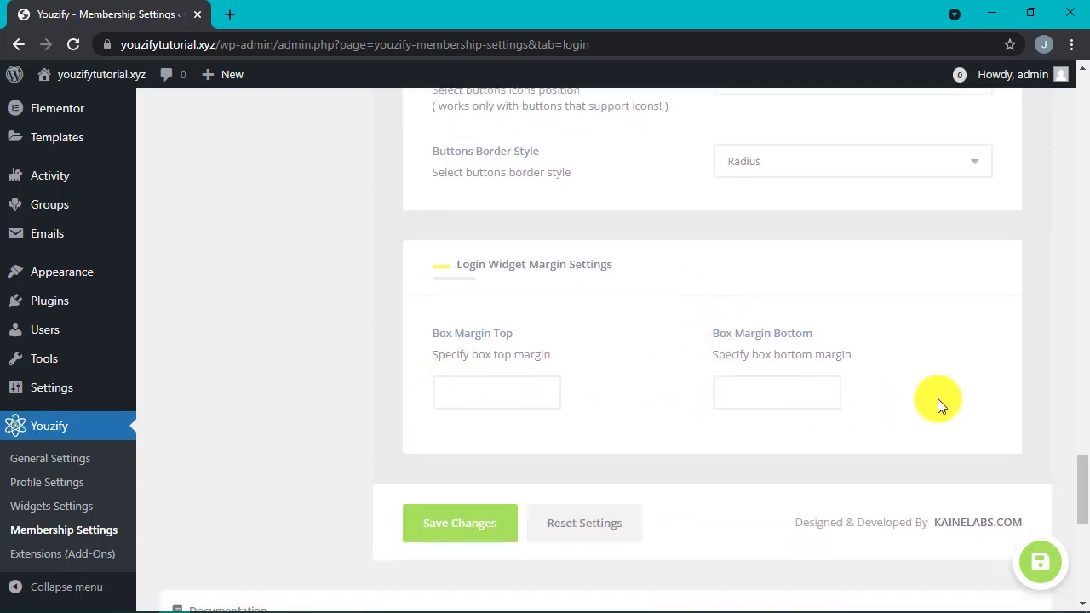
click(1036, 562)
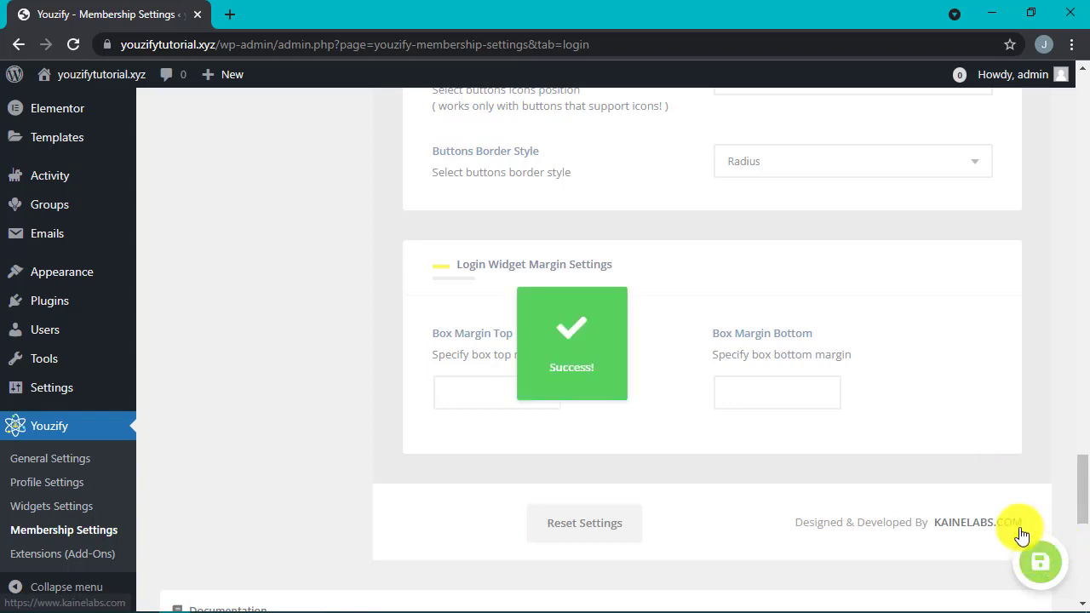
Log out of the admin account and go to the site's home page.
mouse_move(1013, 74)
click(961, 160)
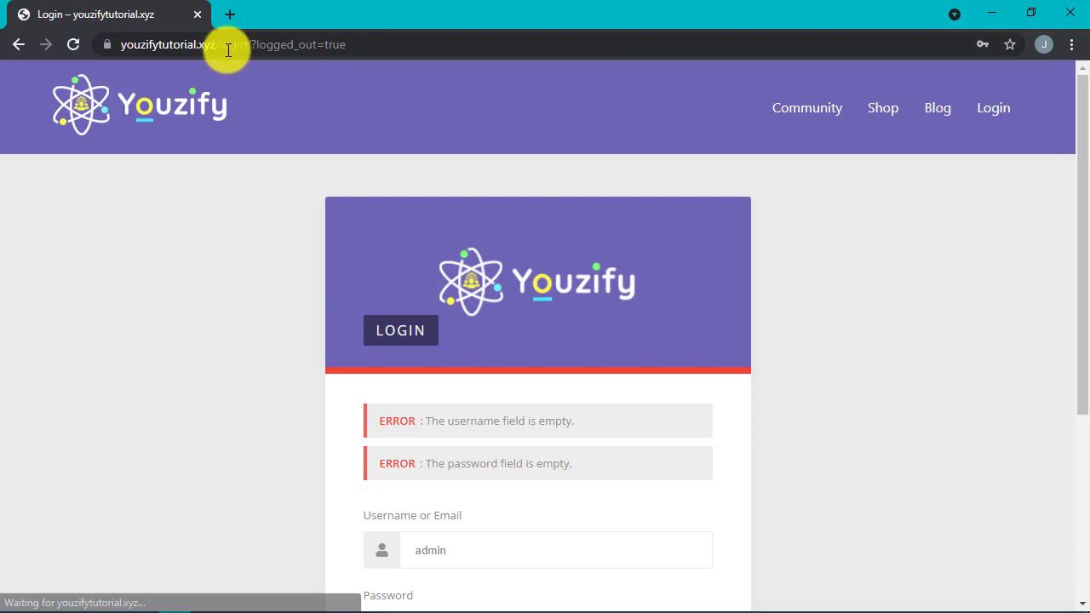
drag(224, 49, 622, 118)
key(BackSpace)
key(Return)
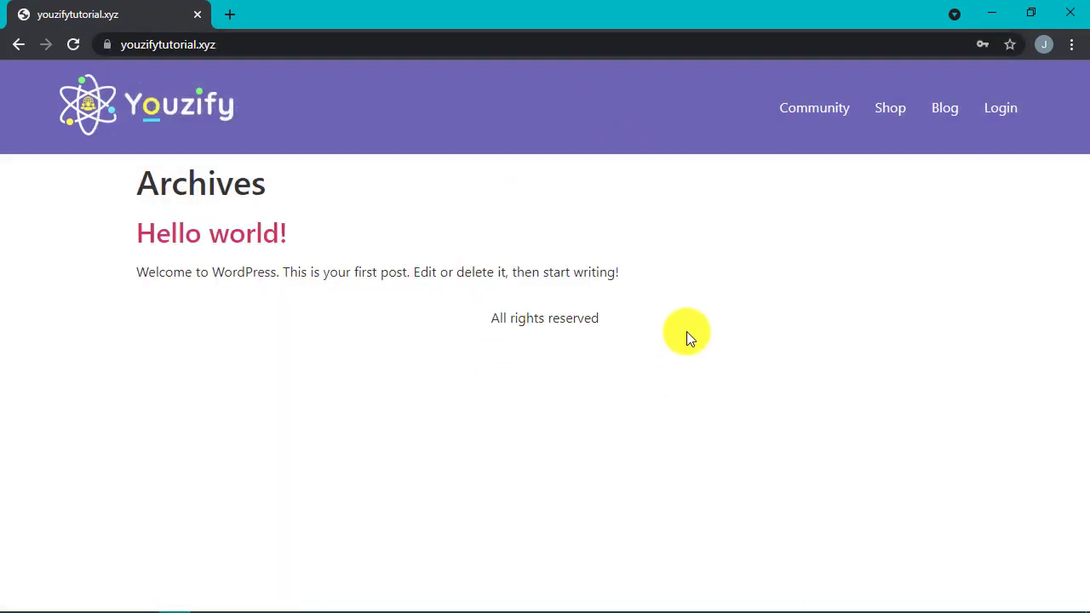
Bring up the Youzify login popup from the navigation bar's Login link.
click(994, 111)
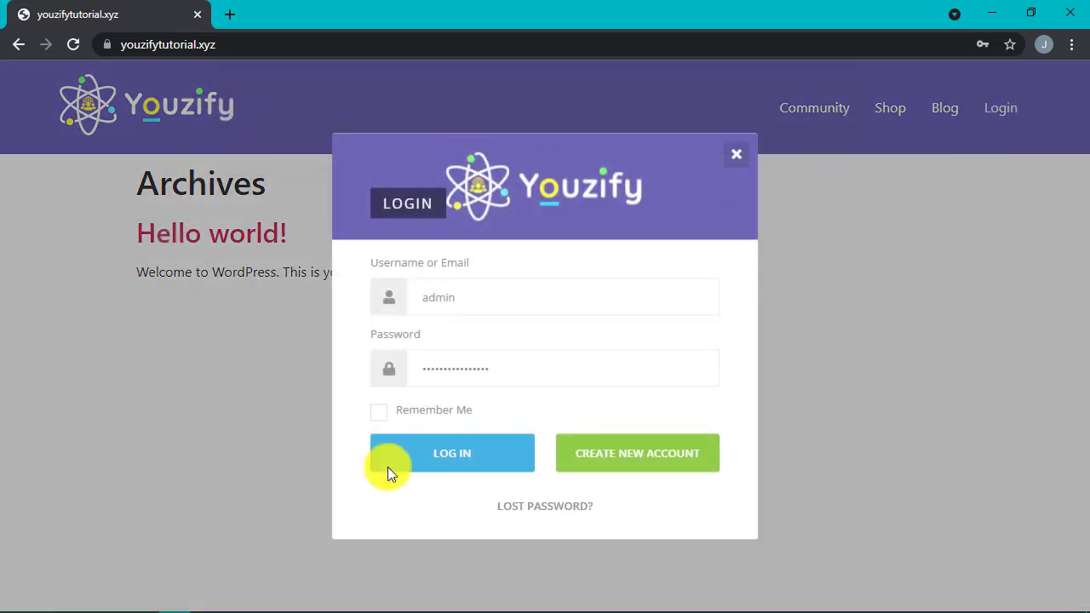
click(734, 155)
click(997, 111)
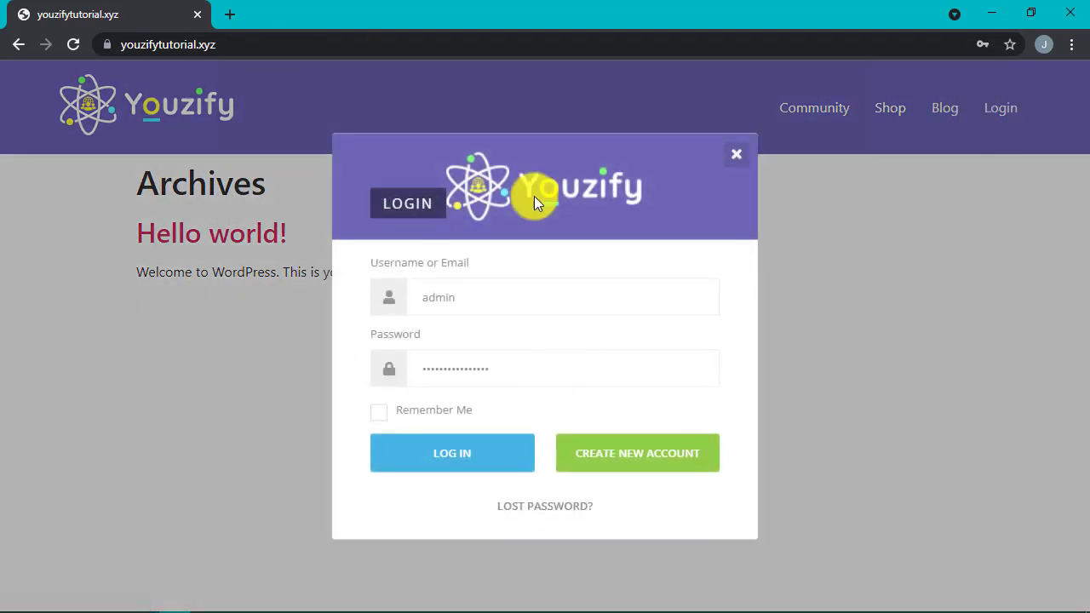